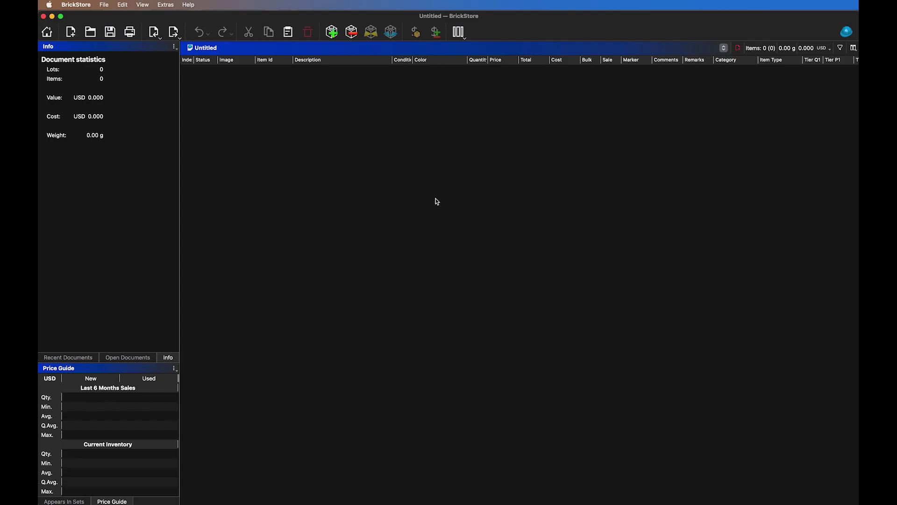
Open the Add Items window, drag it fully into view, then close it again.
left_click(332, 32)
left_click_drag(626, 197, 284, 95)
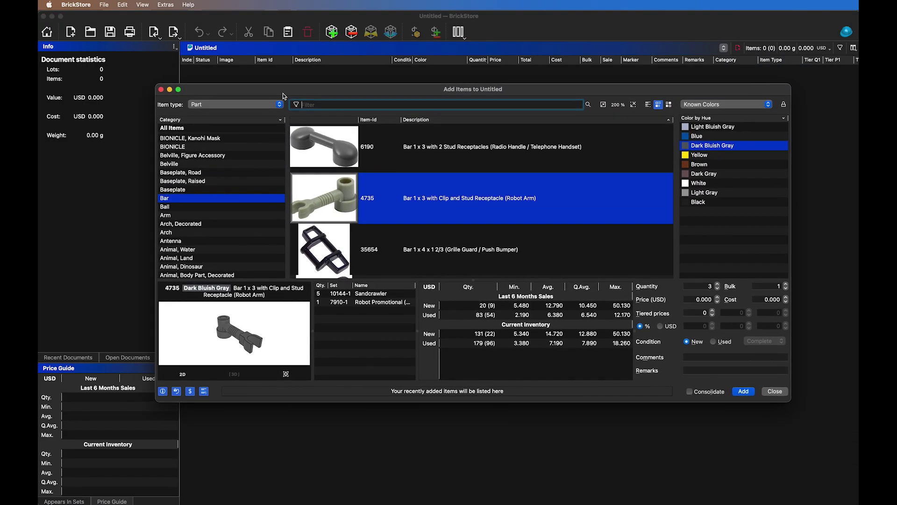
left_click(161, 90)
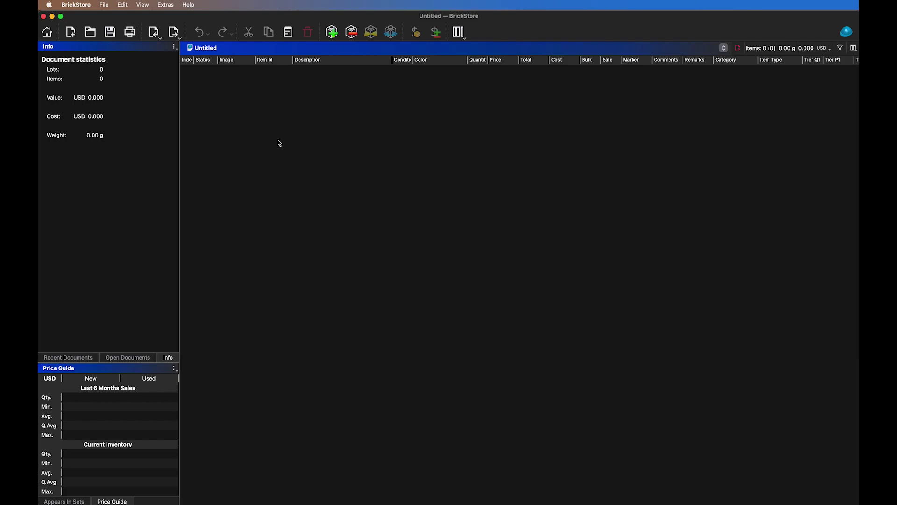
Open Preferences, cancel it, glance at the extra commands menu, and reopen Settings.
left_click(79, 7)
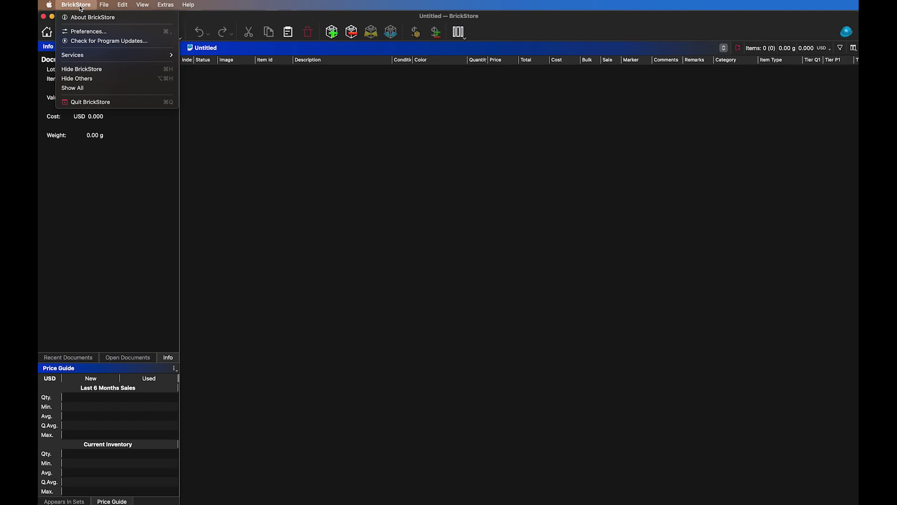
left_click(83, 31)
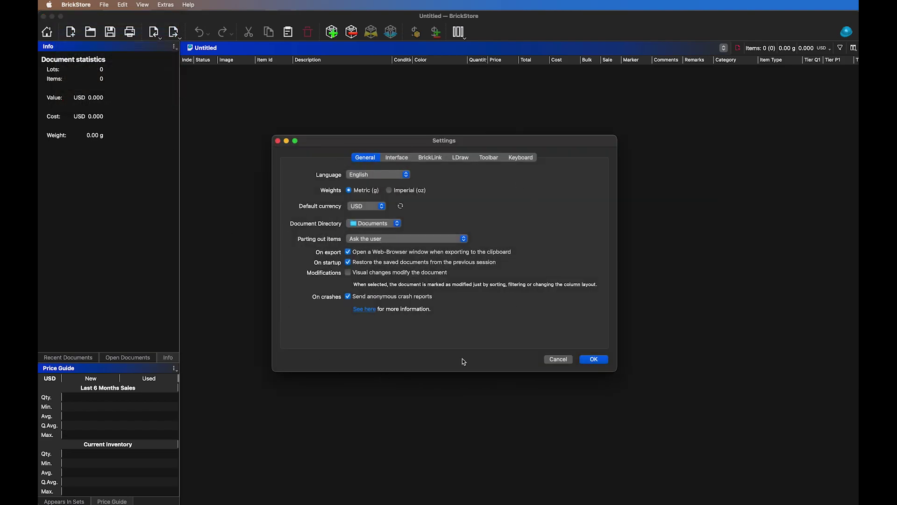
left_click(563, 359)
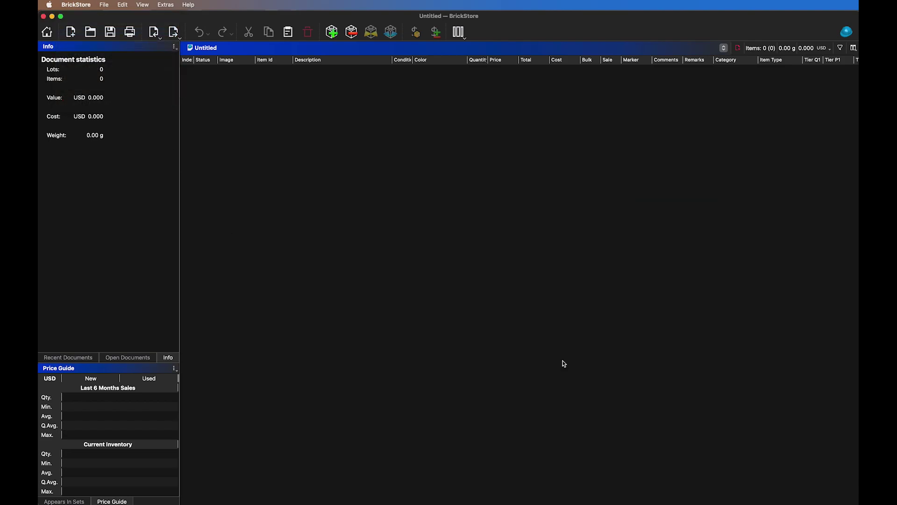
left_click(166, 6)
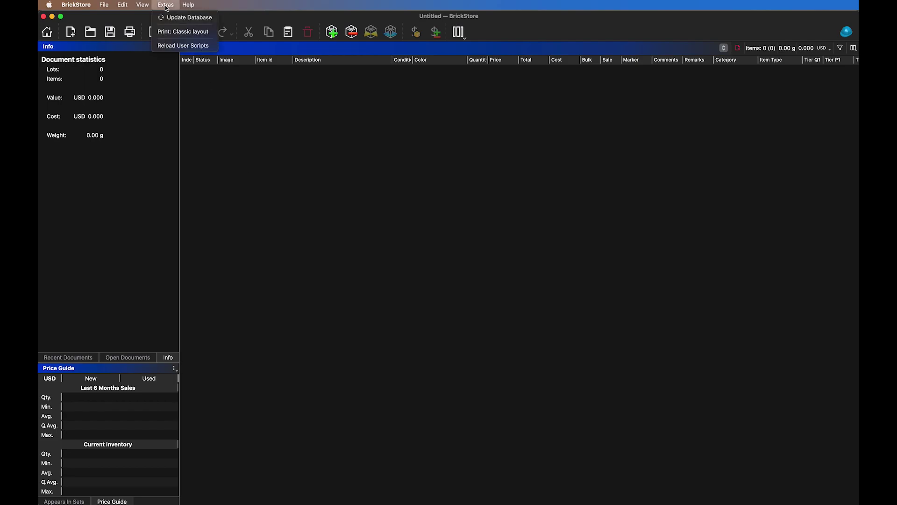
mouse_move(76, 5)
left_click(88, 31)
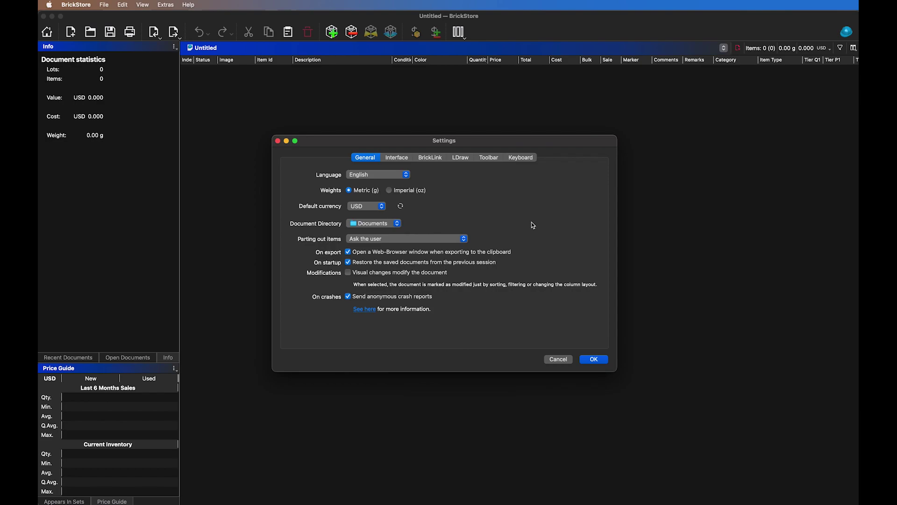
On the Keyboard page, scroll the shortcut list and select 'Part out Item...'.
left_click(520, 159)
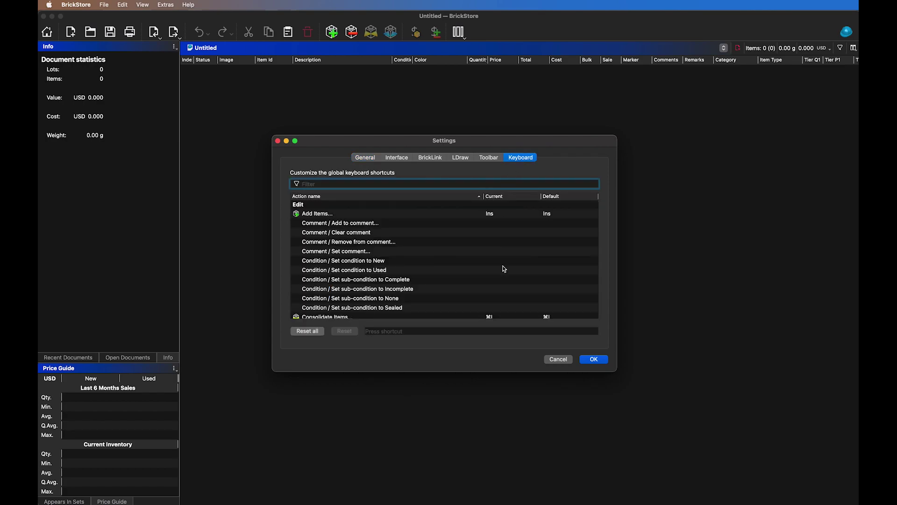
scroll(469, 261, "down", 3)
scroll(468, 261, "down", 2)
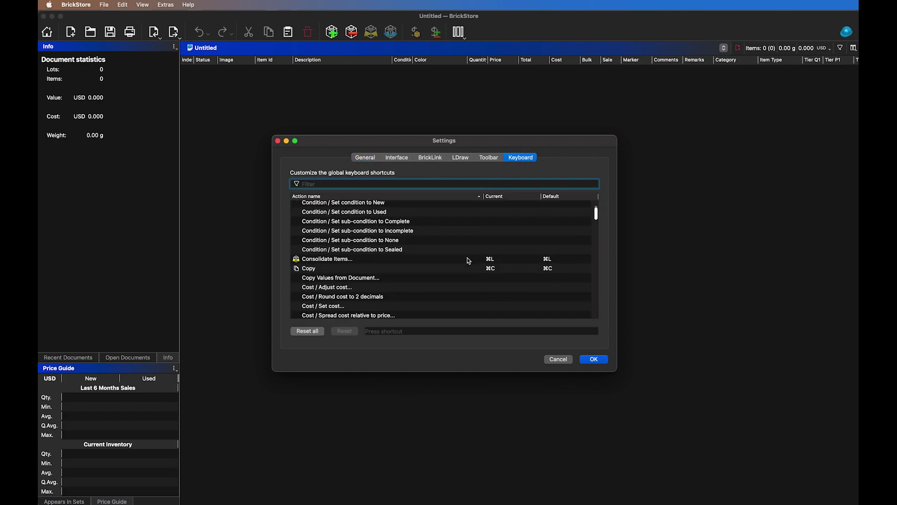
scroll(469, 261, "down", 10)
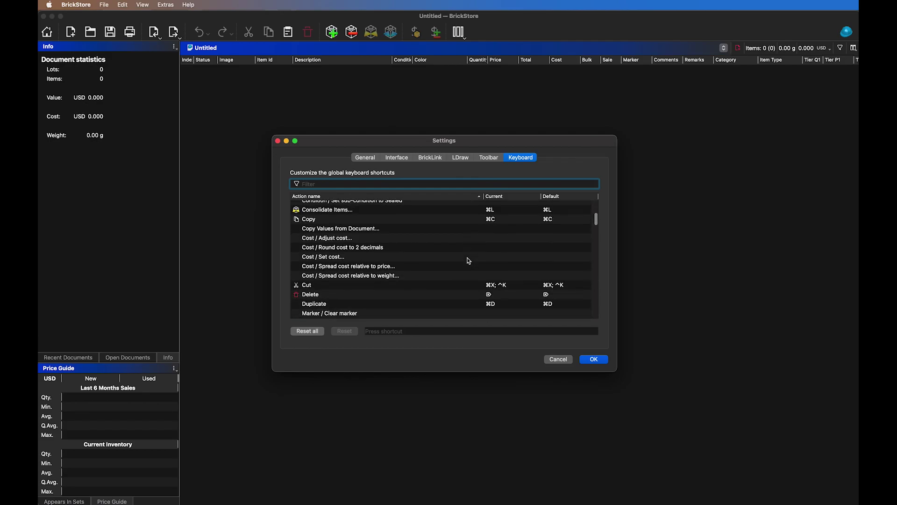
scroll(469, 261, "down", 4)
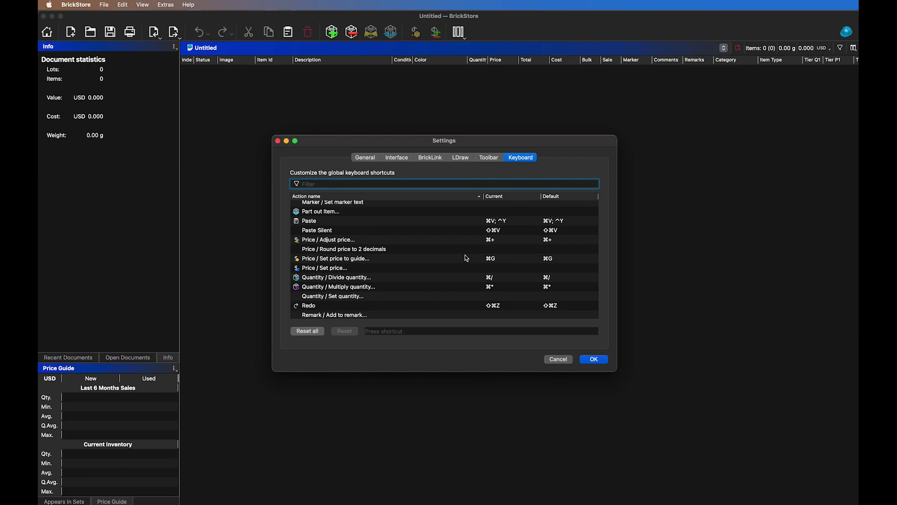
scroll(466, 257, "down", 5)
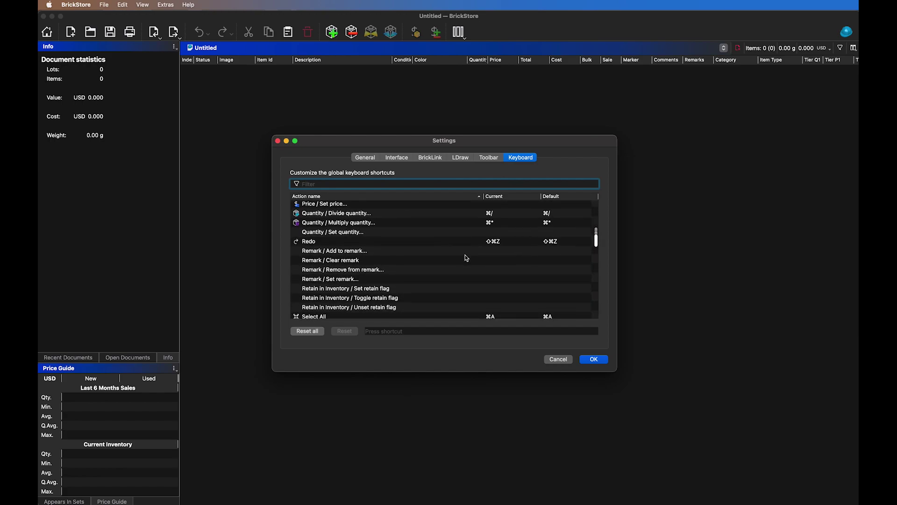
scroll(466, 257, "down", 10)
scroll(466, 257, "down", 14)
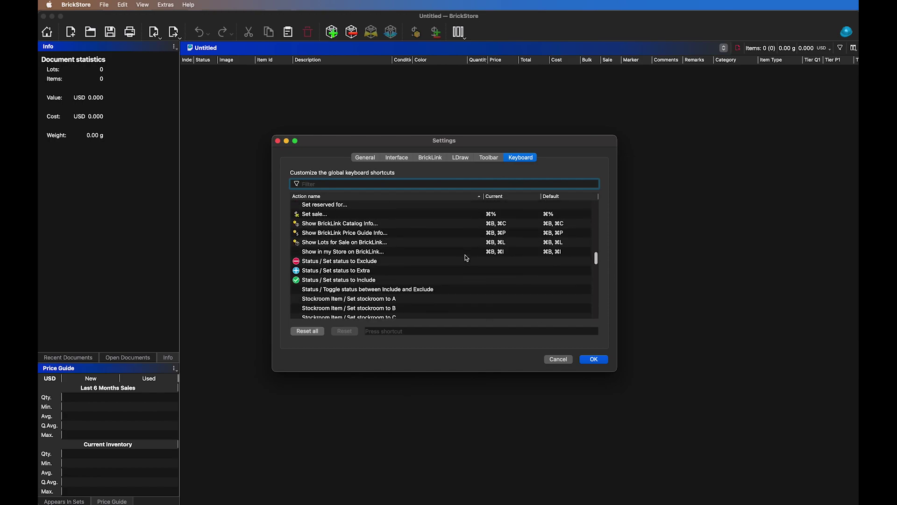
scroll(466, 257, "down", 10)
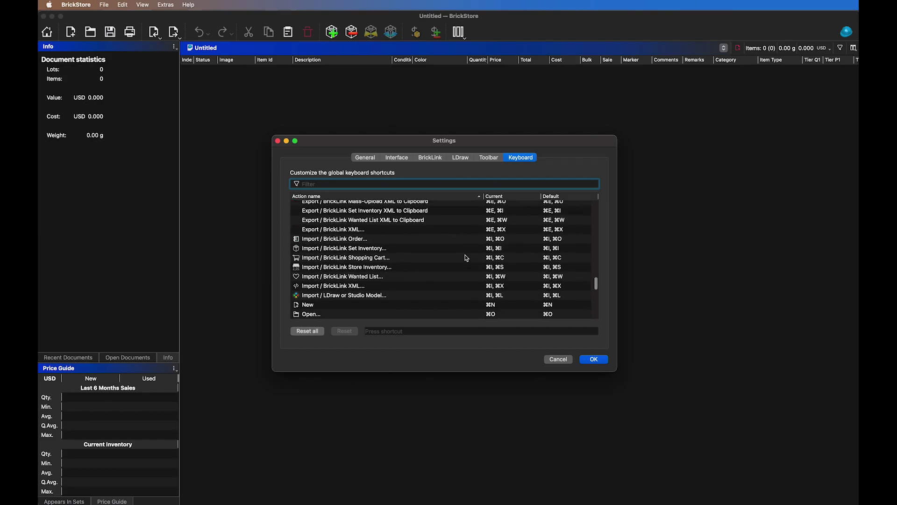
scroll(466, 258, "down", 3)
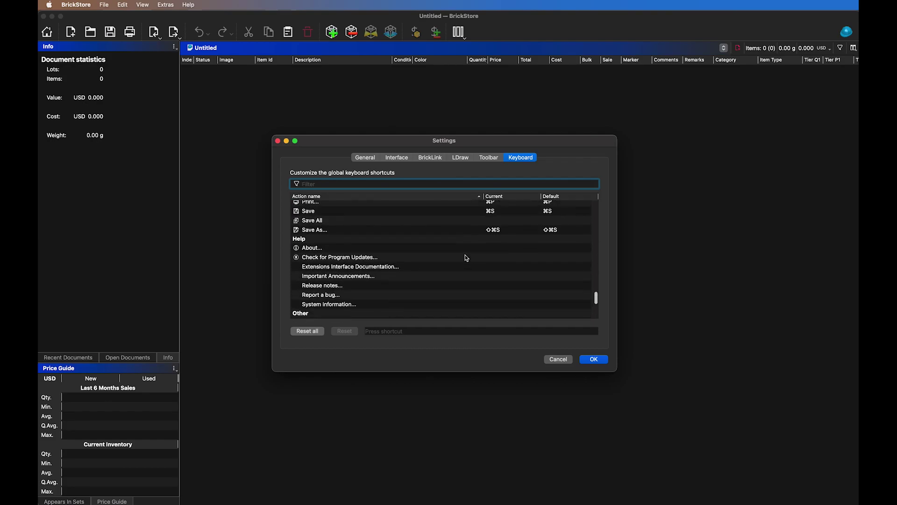
scroll(466, 257, "up", 20)
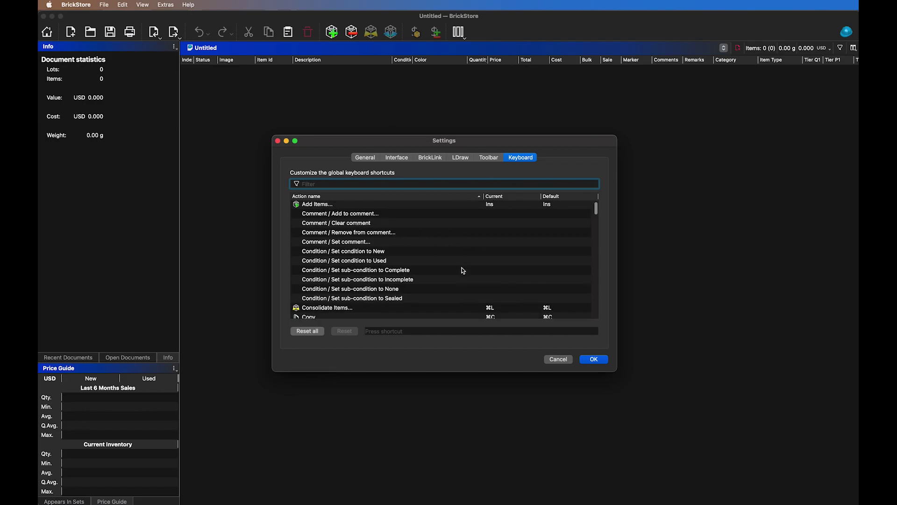
scroll(462, 270, "down", 6)
scroll(462, 270, "down", 4)
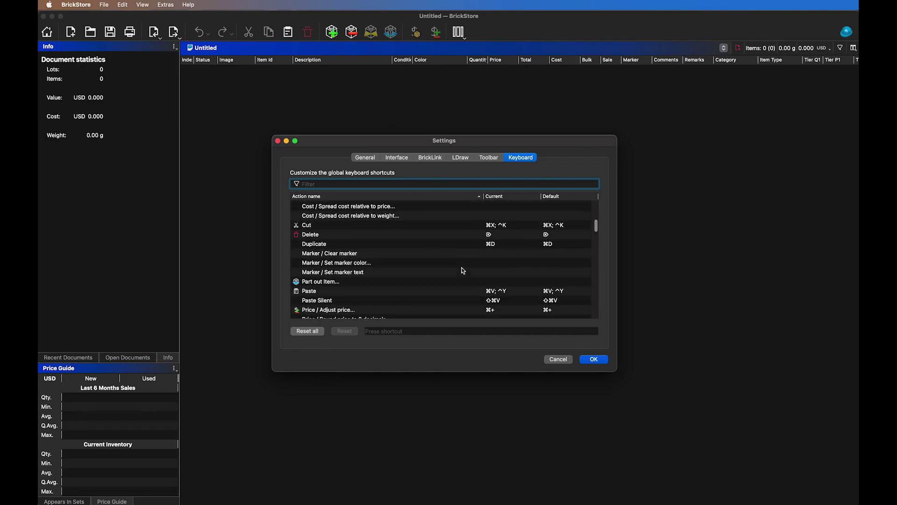
scroll(462, 270, "up", 1)
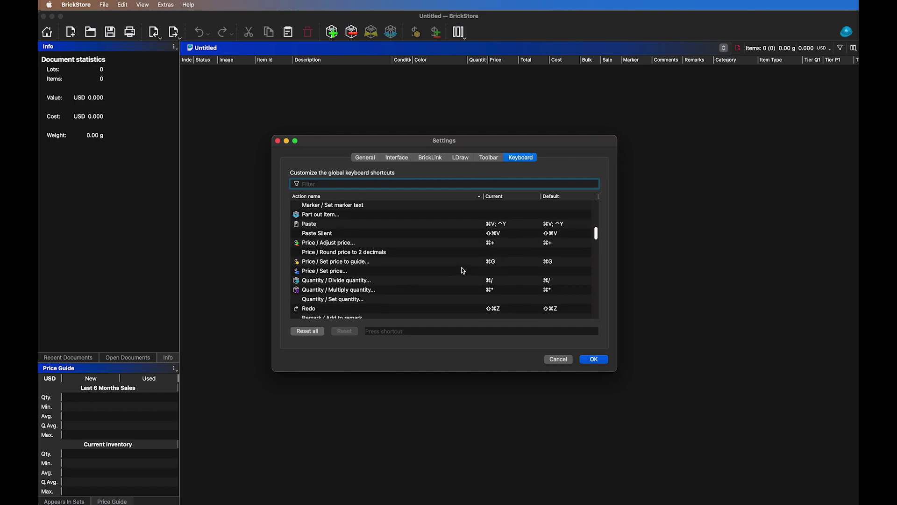
left_click(443, 215)
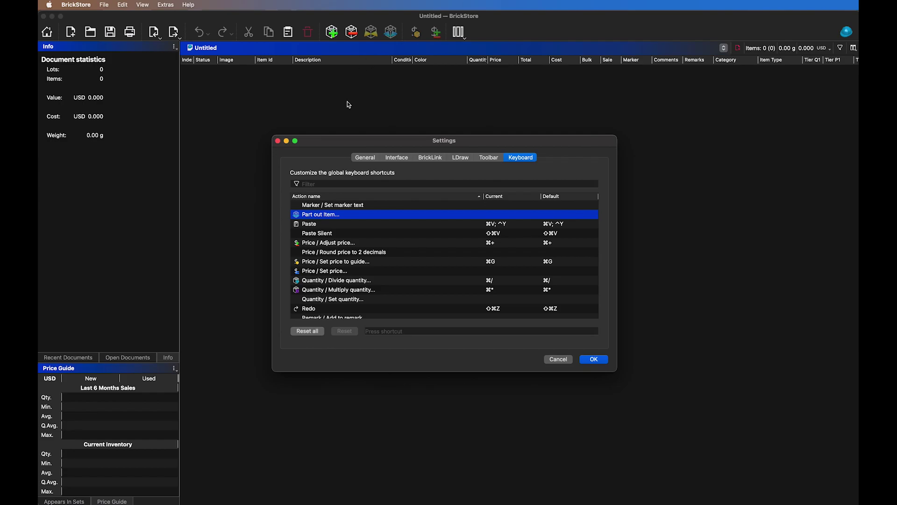
Cancel Settings and add the cas209 Ninja Shogun, Red Warlord with Armor minifigure.
left_click(556, 360)
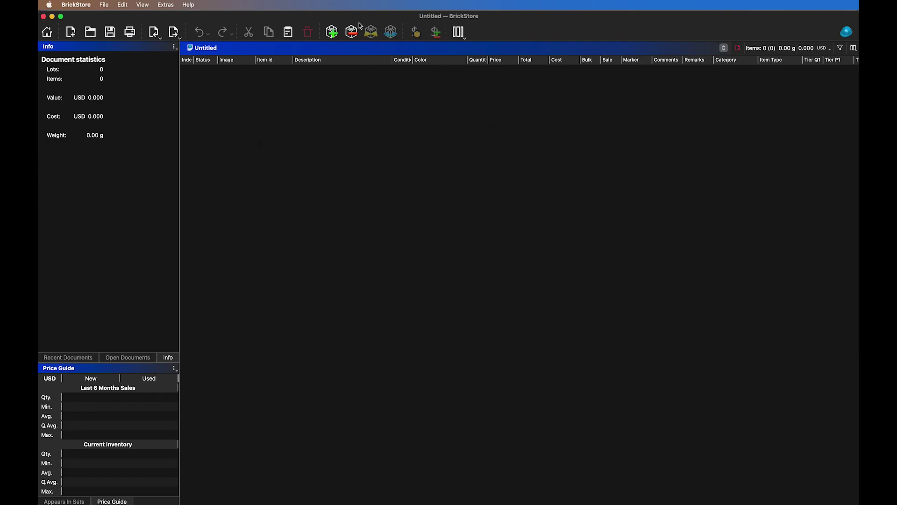
left_click(331, 34)
left_click(222, 104)
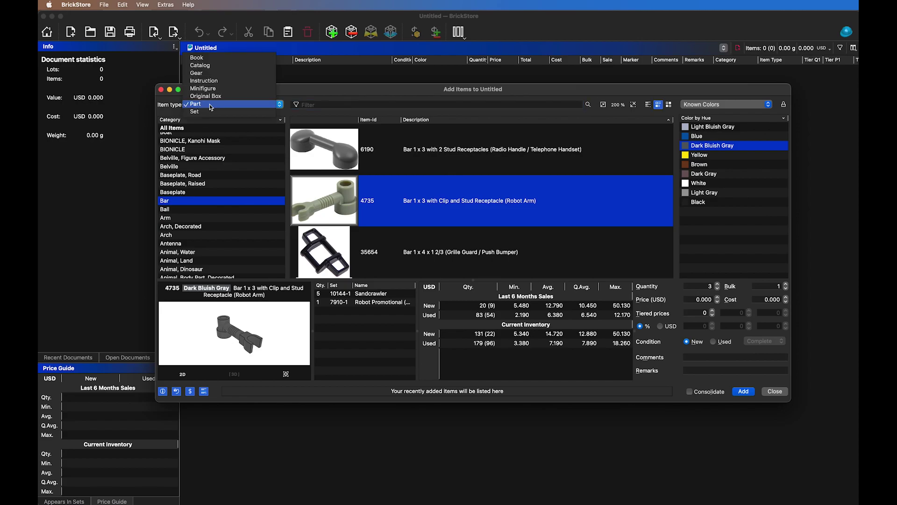
left_click(221, 92)
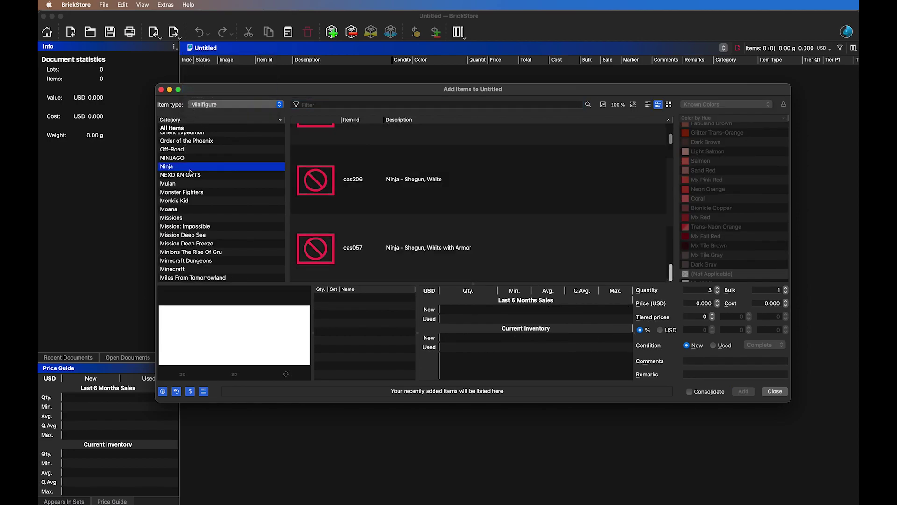
double_click(381, 137)
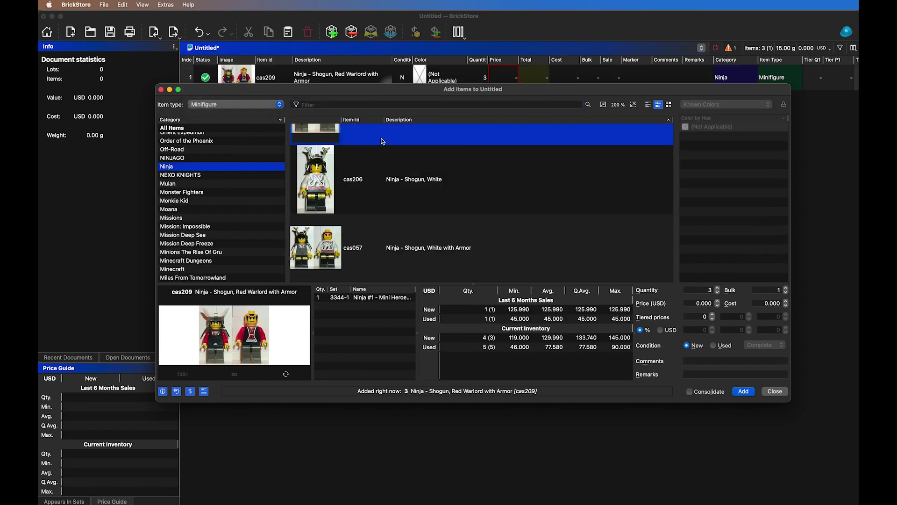
left_click(775, 391)
Part out the minifigure into six parts as a trial, then undo it with Cmd+Z.
right_click(342, 86)
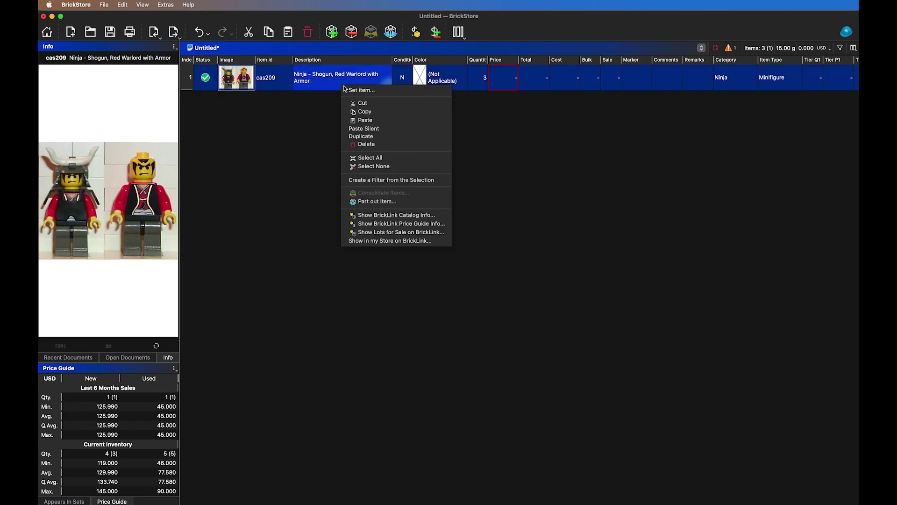
left_click(285, 130)
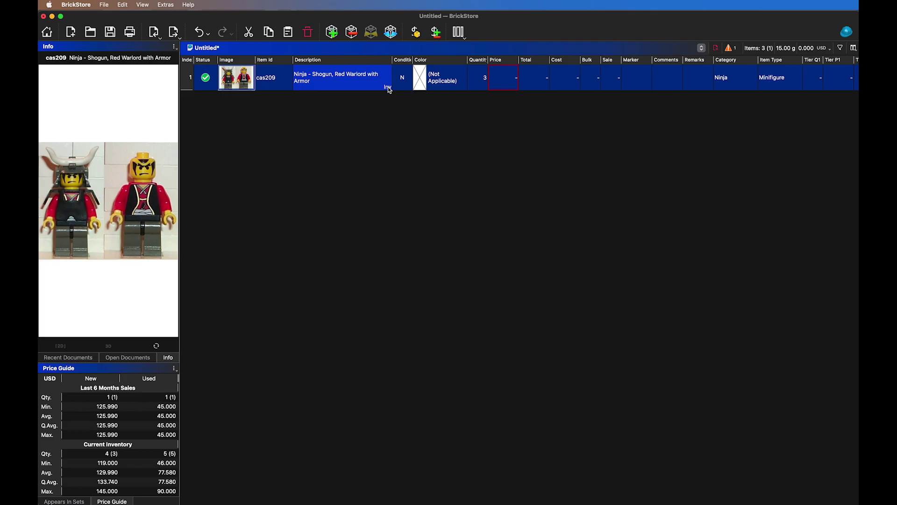
left_click(512, 272)
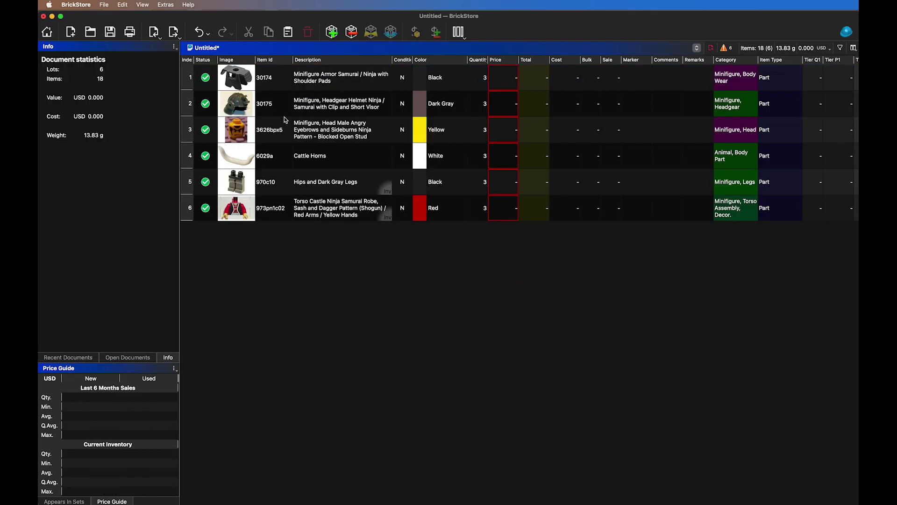
key("super+z")
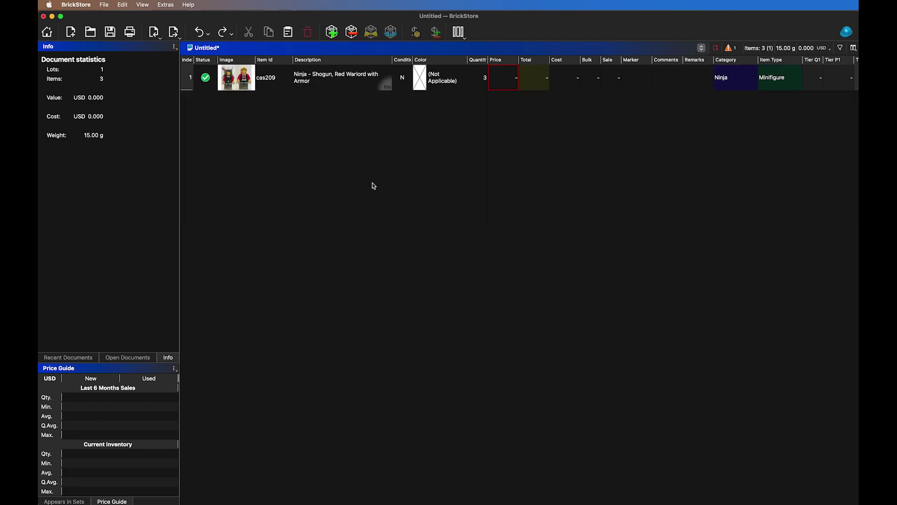
Open Preferences on the Keyboard page and select the Part out Item action.
left_click(89, 4)
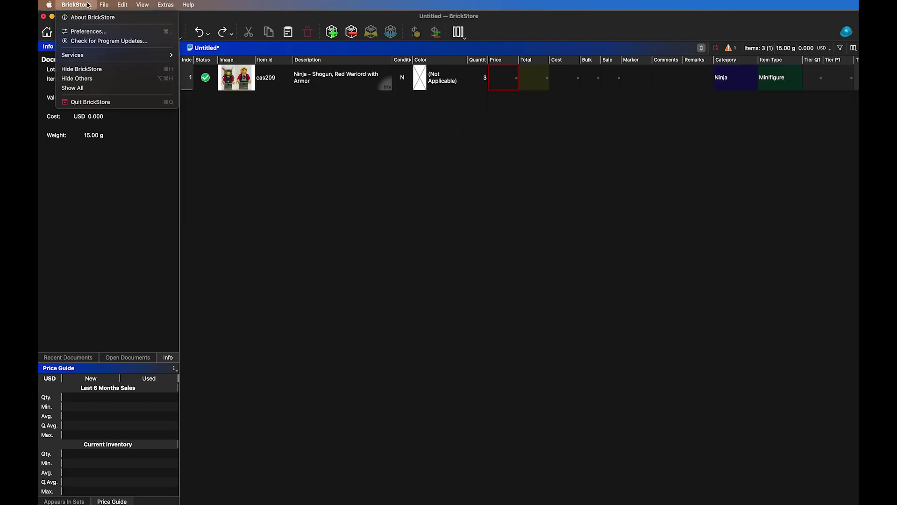
left_click(88, 31)
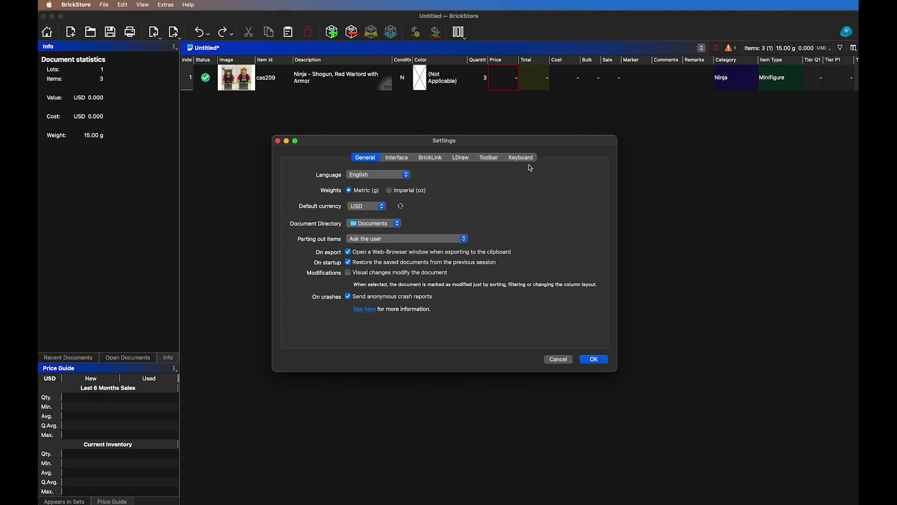
left_click(521, 157)
scroll(372, 237, "down", 10)
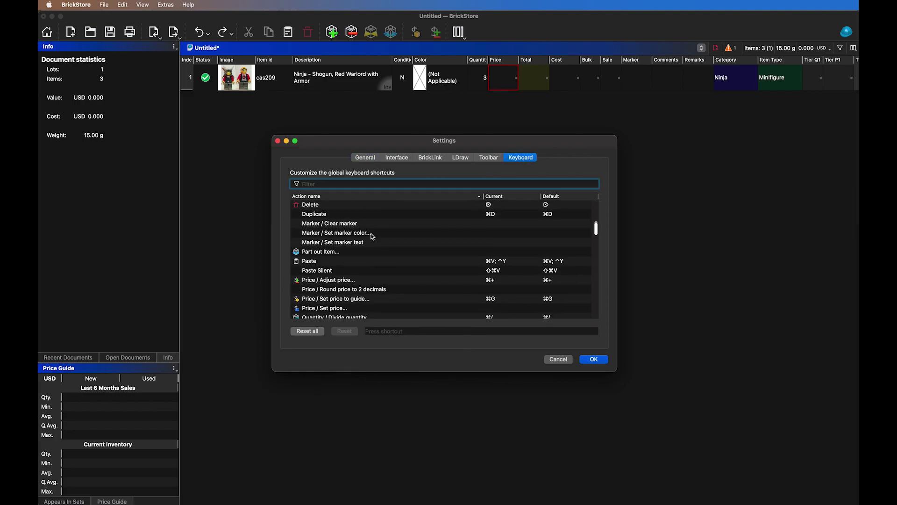
left_click(372, 240)
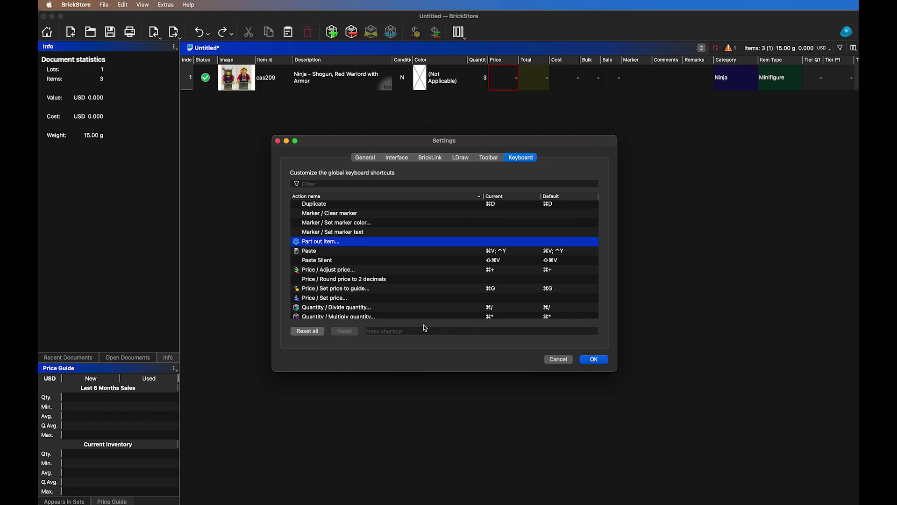
Dismiss the ⌘O conflict, bind Part out Item to ⌘9 and save, then select the cas209 lot.
key("super+o")
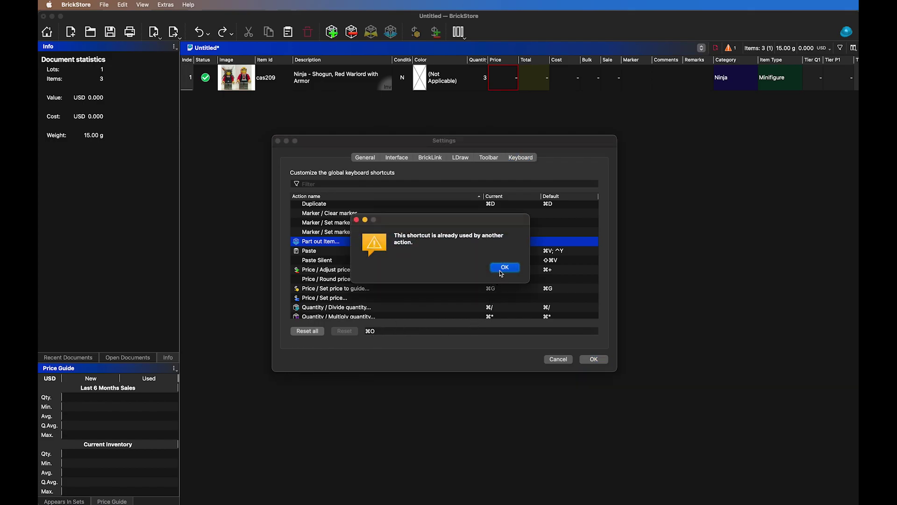
left_click(505, 268)
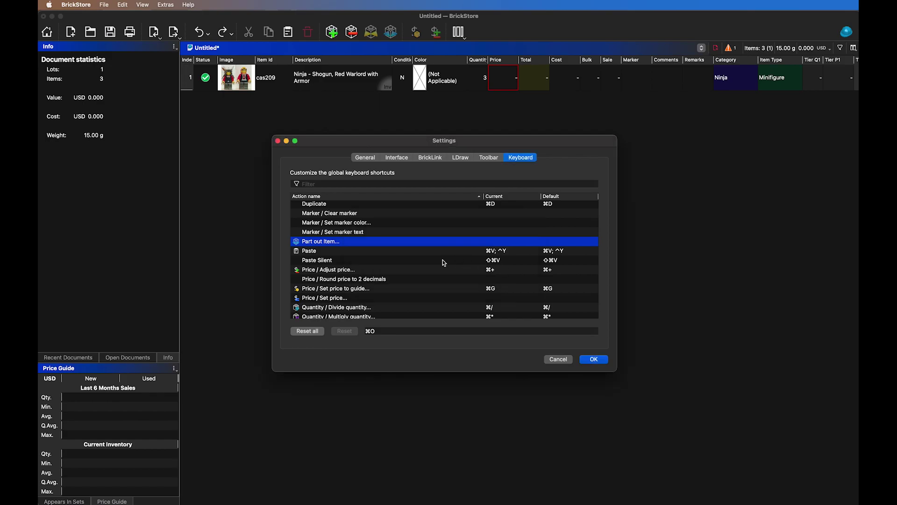
left_click(430, 334)
key("super+9")
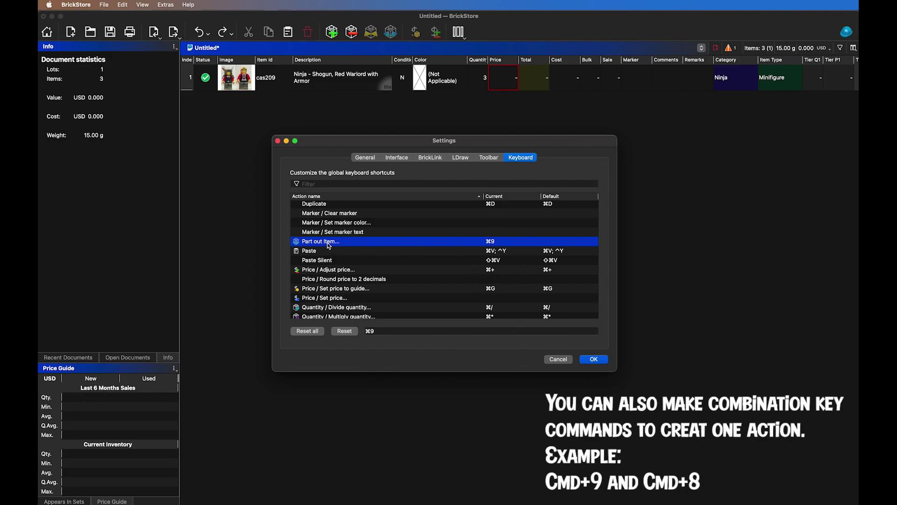
left_click(595, 361)
left_click(283, 83)
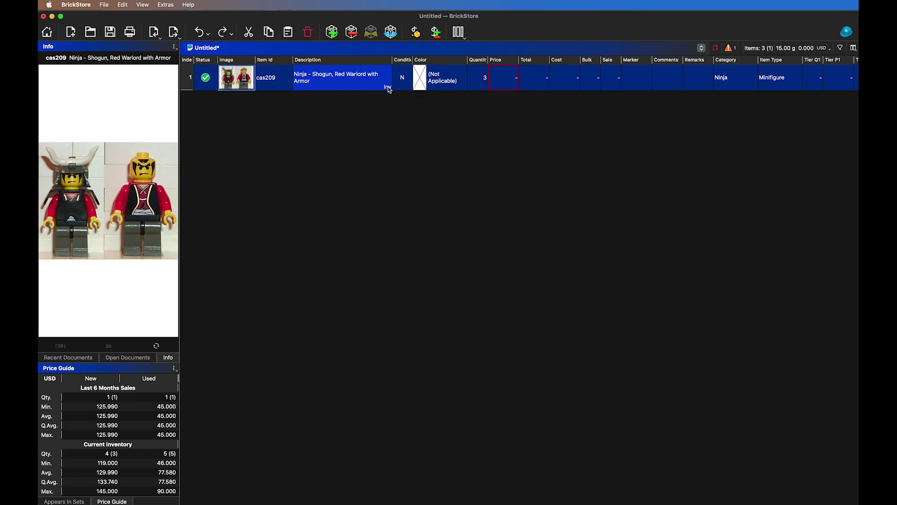
Part out the selected cas209 lot, confirming its replacement by six part lots.
right_click(348, 85)
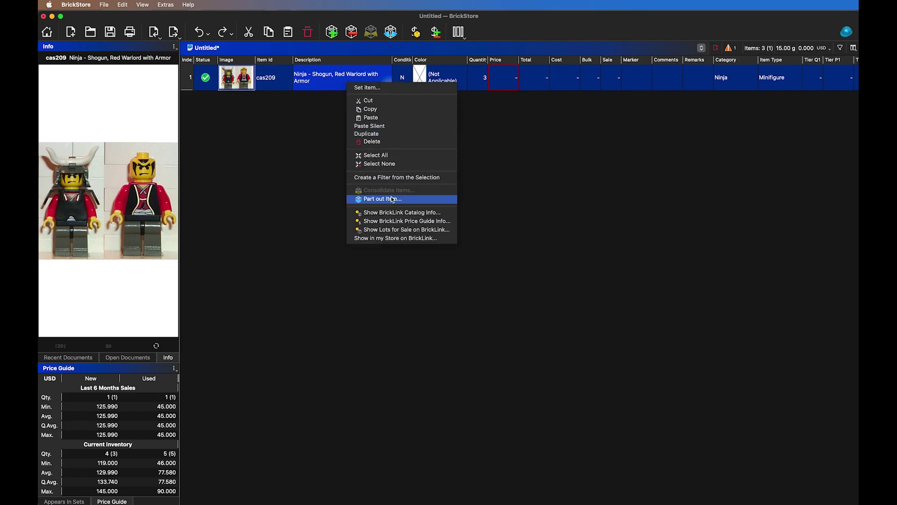
left_click(292, 168)
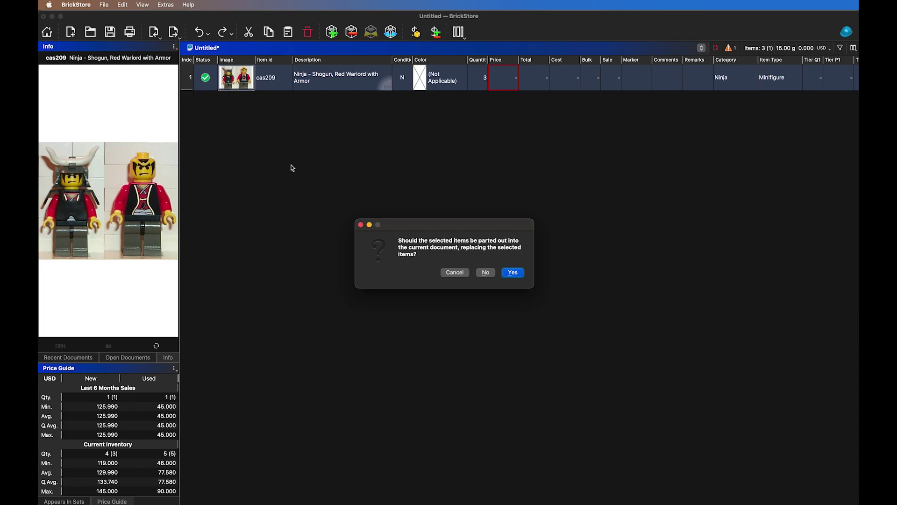
key("Return")
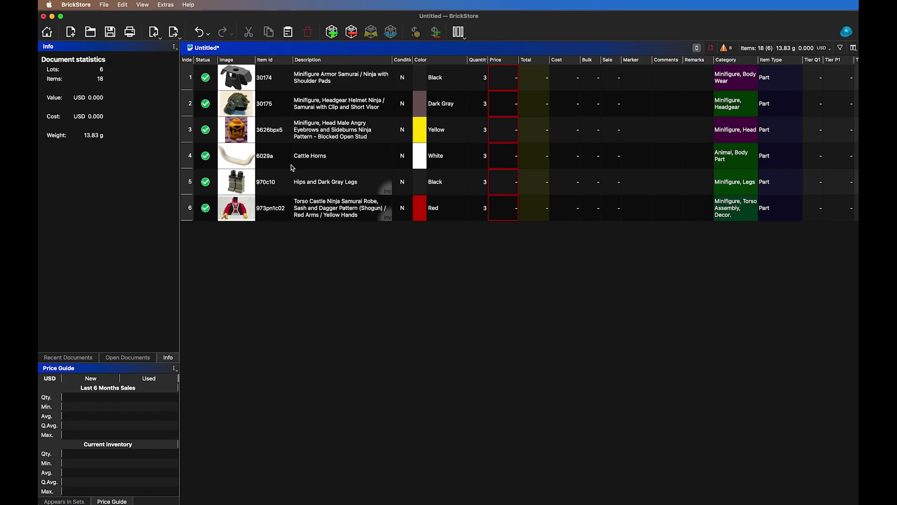
Open Preferences on the Keyboard page and scroll down to Part out Item's ⌘9 binding.
left_click(76, 4)
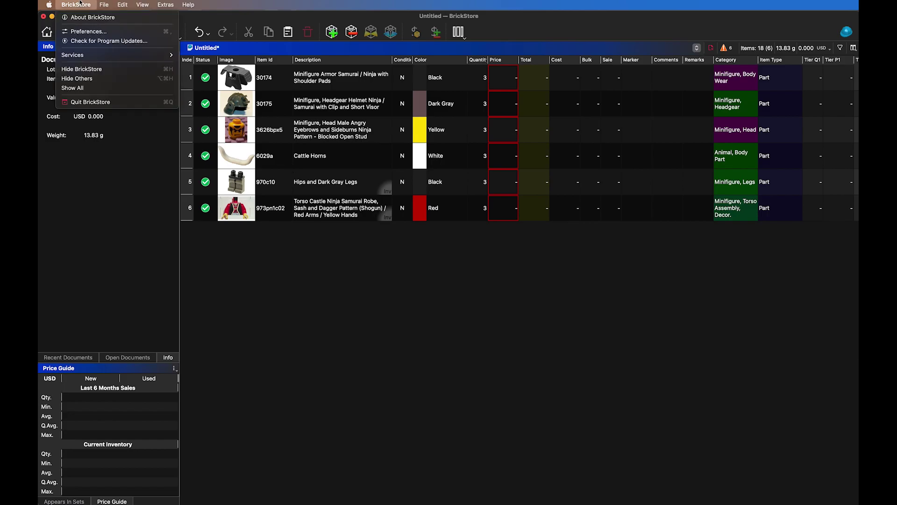
left_click(98, 32)
left_click(521, 157)
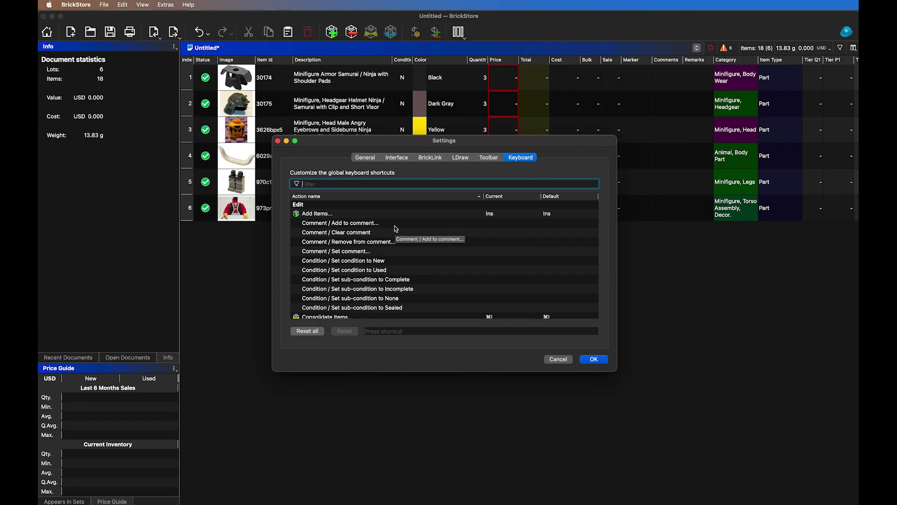
scroll(400, 265, "down", 5)
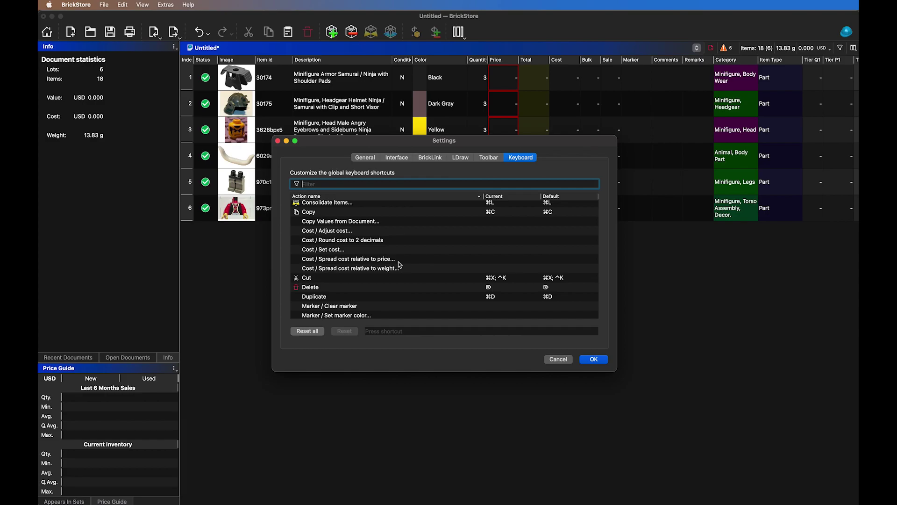
scroll(400, 265, "down", 5)
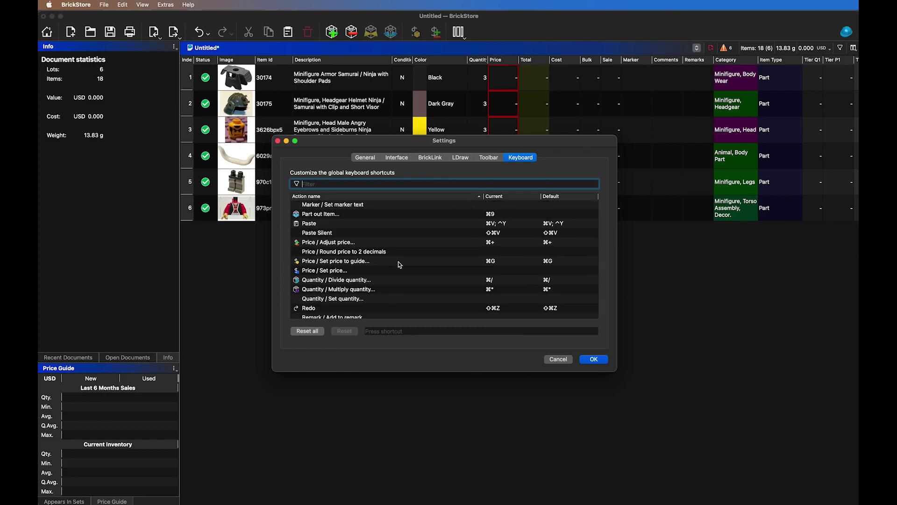
scroll(399, 265, "down", 2)
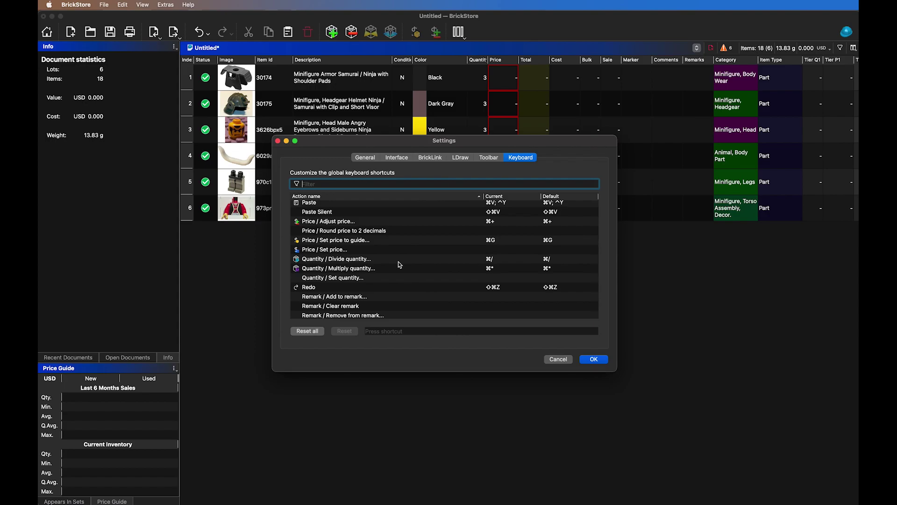
scroll(400, 265, "down", 3)
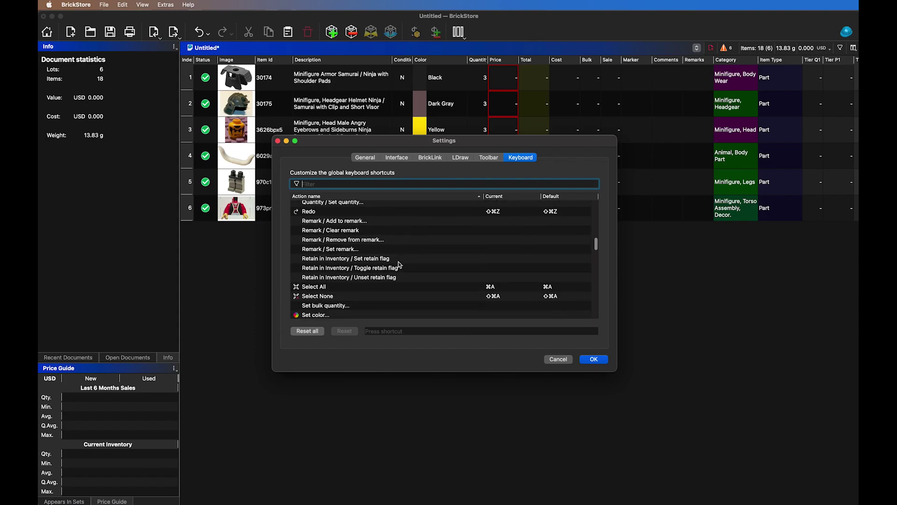
scroll(400, 265, "down", 4)
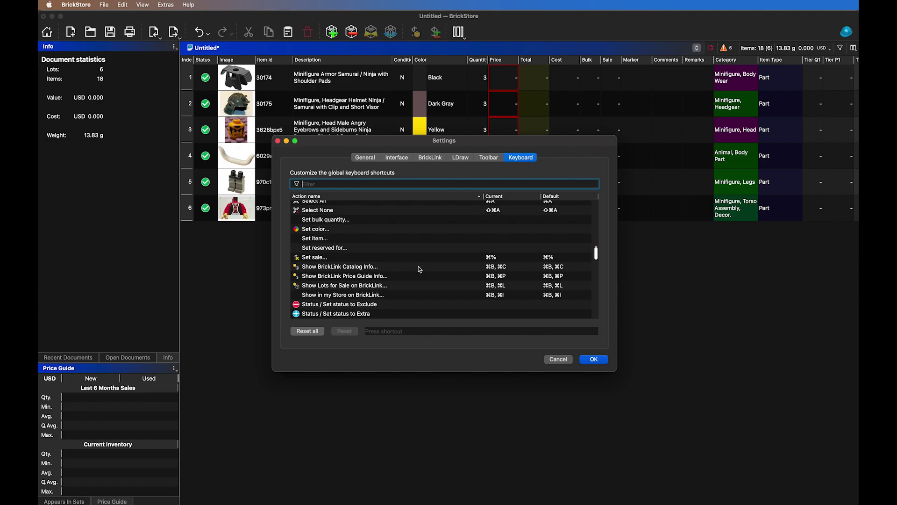
scroll(420, 270, "down", 1)
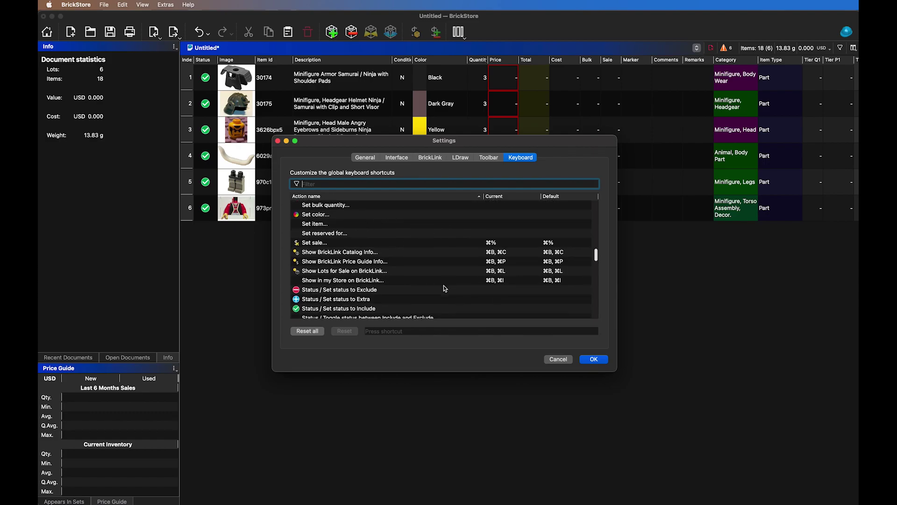
scroll(445, 289, "down", 2)
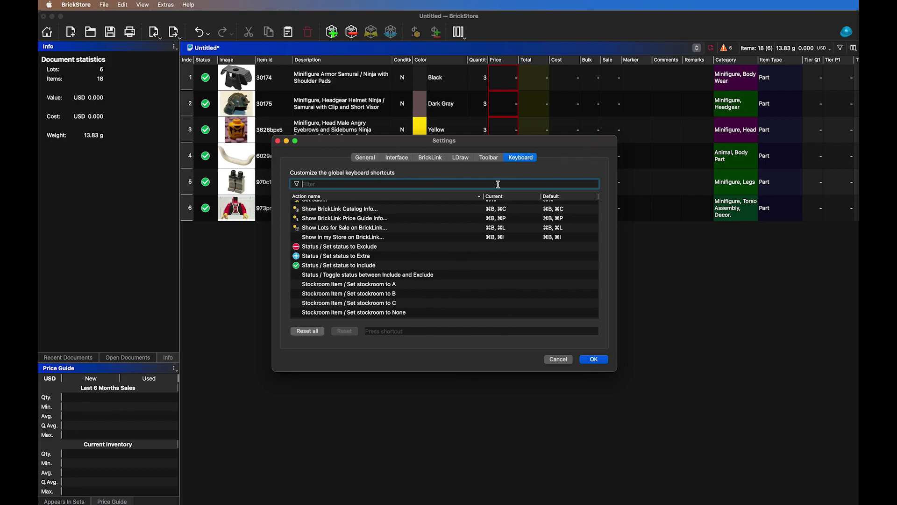
On the Toolbar page, place Part out Item before Cut in the toolbar list and confirm with OK.
left_click(492, 158)
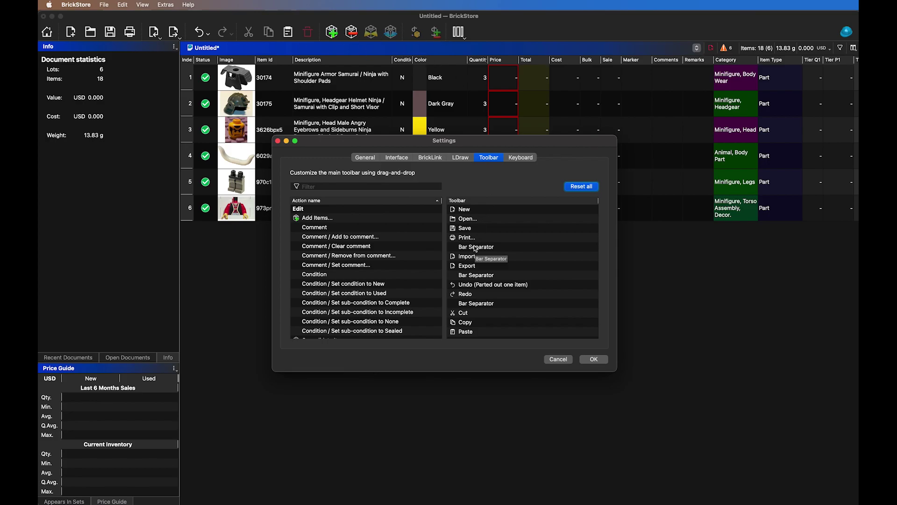
scroll(339, 288, "down", 10)
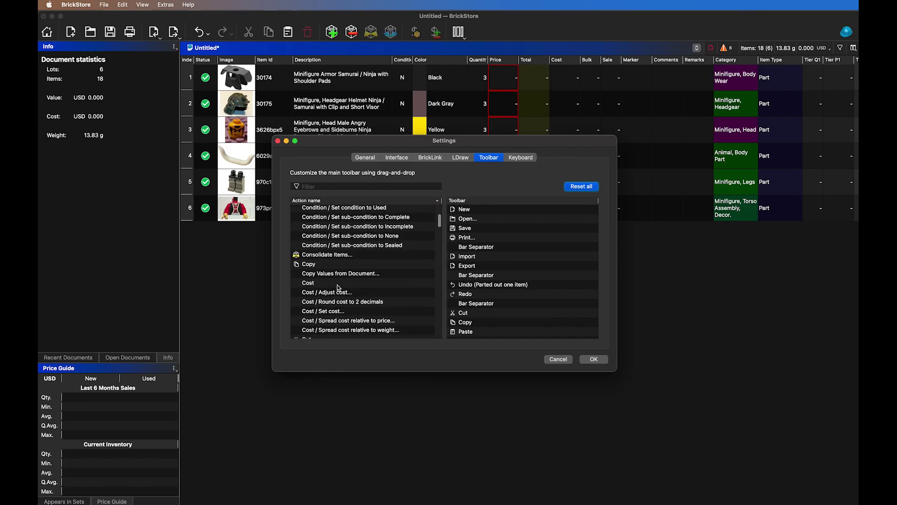
scroll(339, 287, "down", 3)
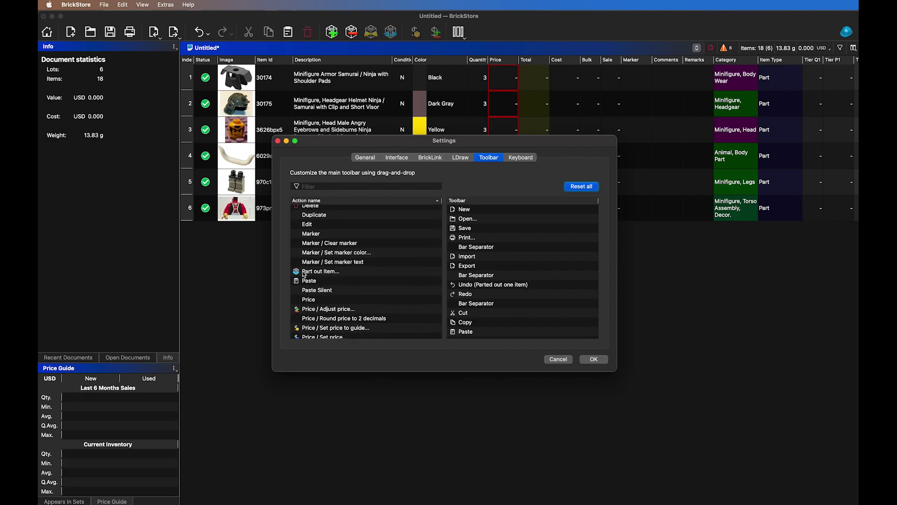
left_click_drag(308, 272, 480, 309)
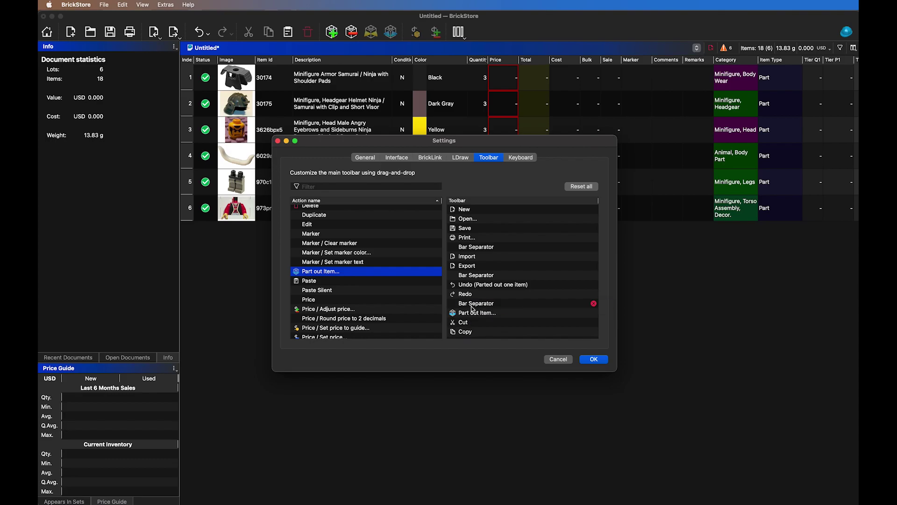
left_click(594, 360)
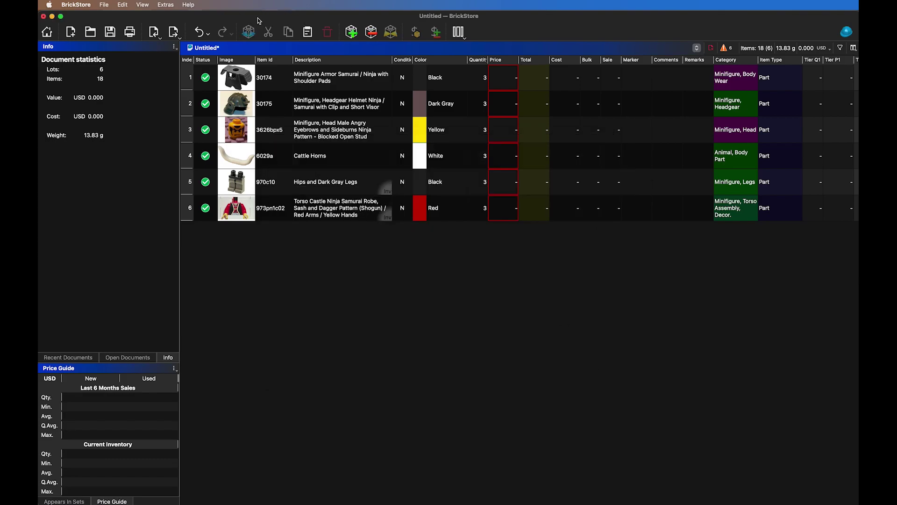
Undo the part-out, then part out cas209 again with the new toolbar button, confirming Yes.
key("super+z")
left_click(310, 85)
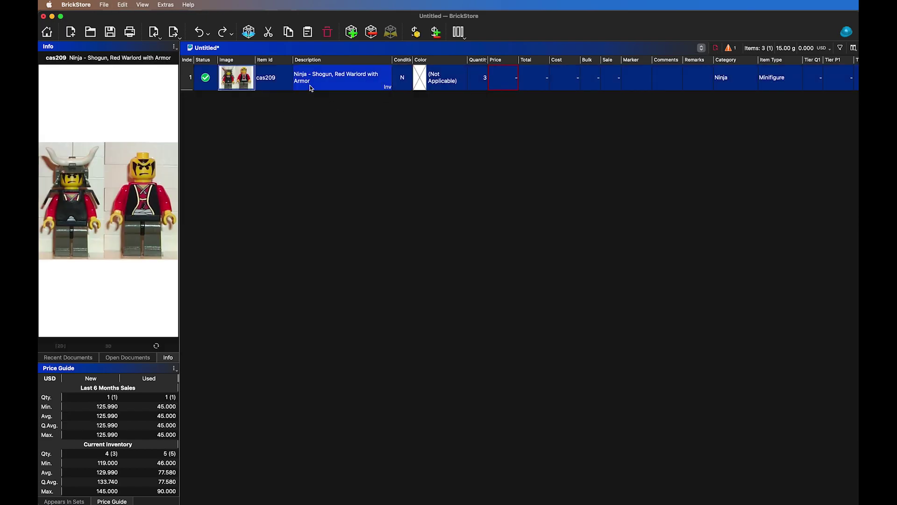
left_click(249, 32)
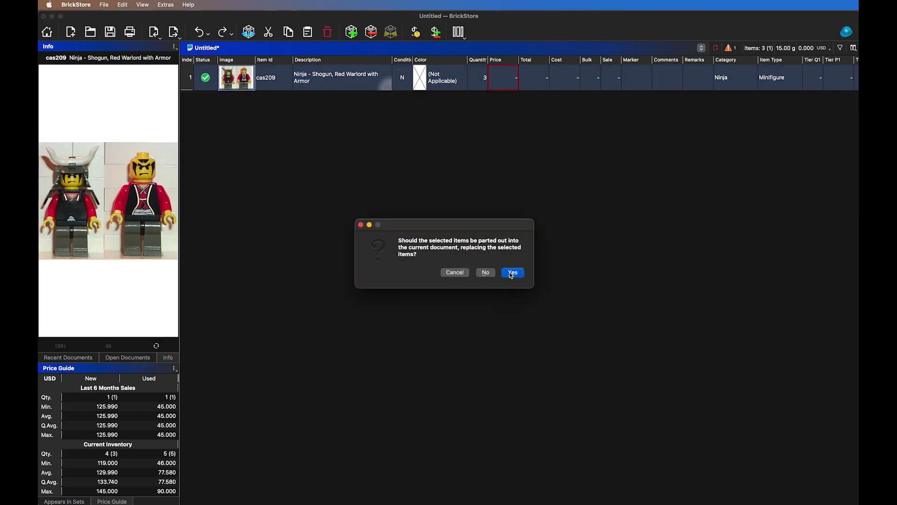
left_click(511, 271)
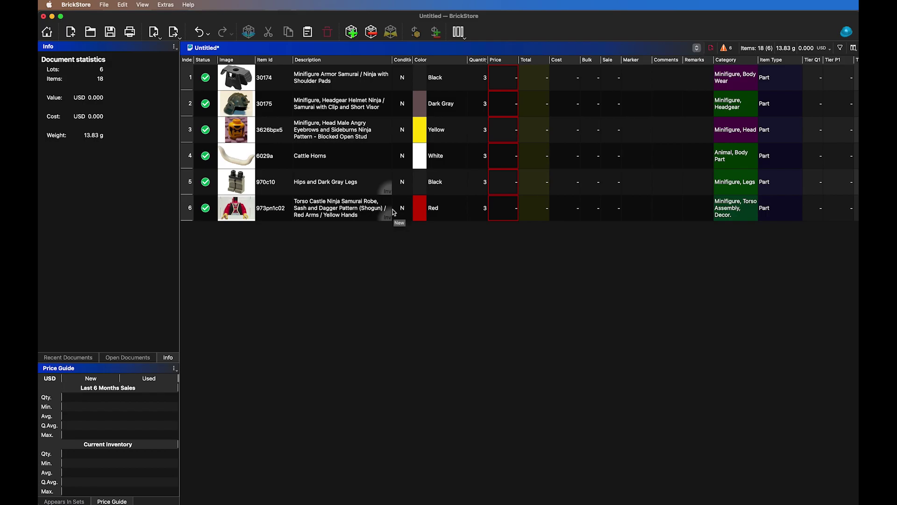